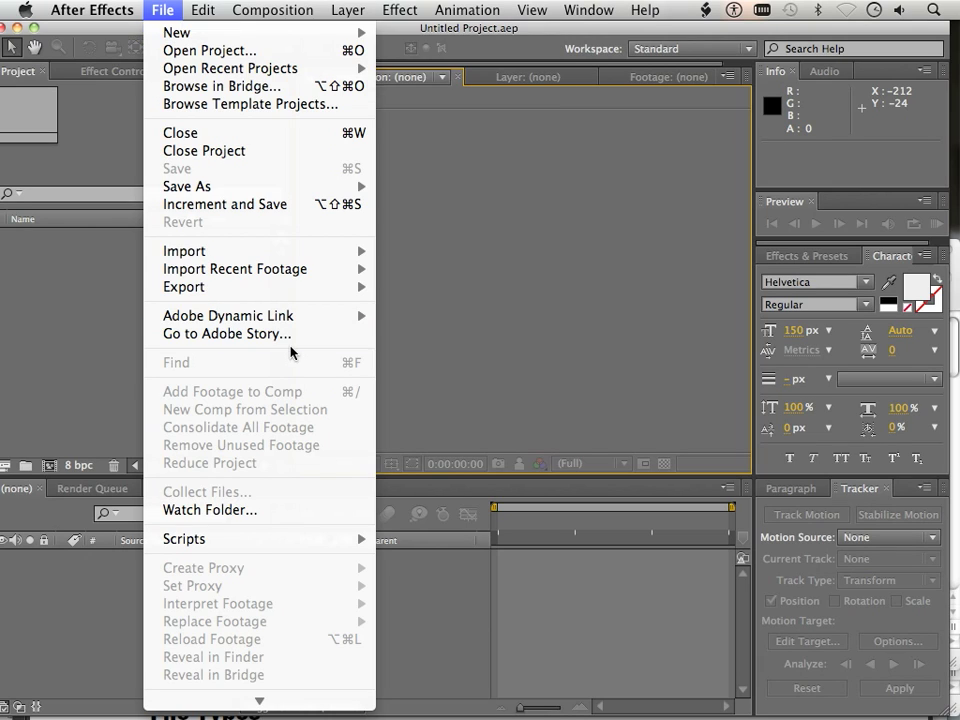
Step: Import the footage files 00068.MTS and 00070.MTS from the sample motion tracking folder
{"action": "mouse_move", "coordinate": [274, 255]}
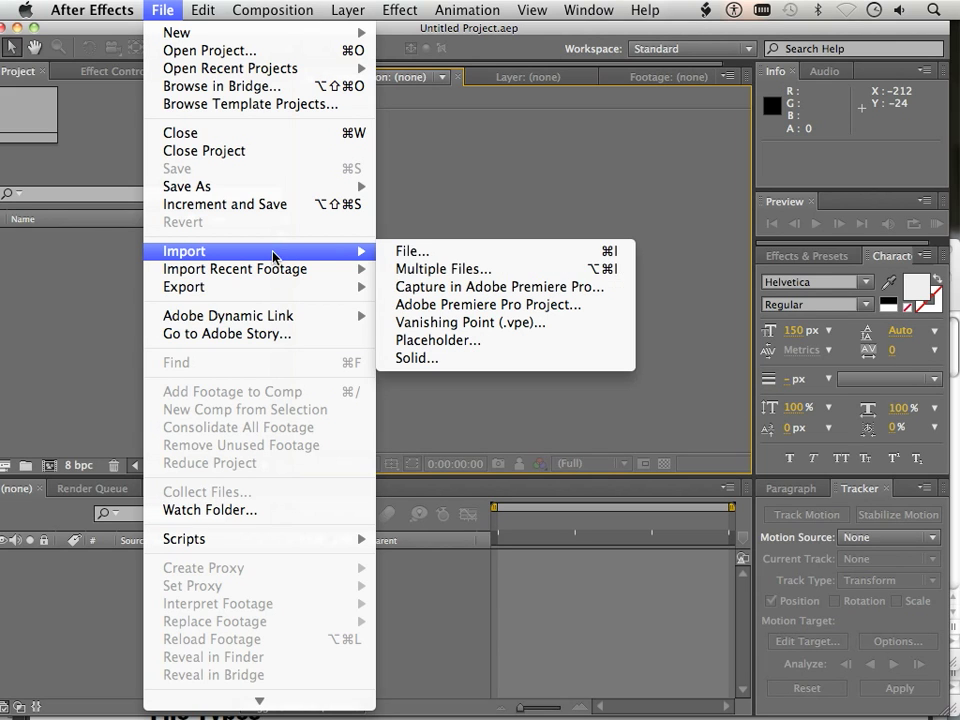
{"action": "left_click", "coordinate": [424, 252]}
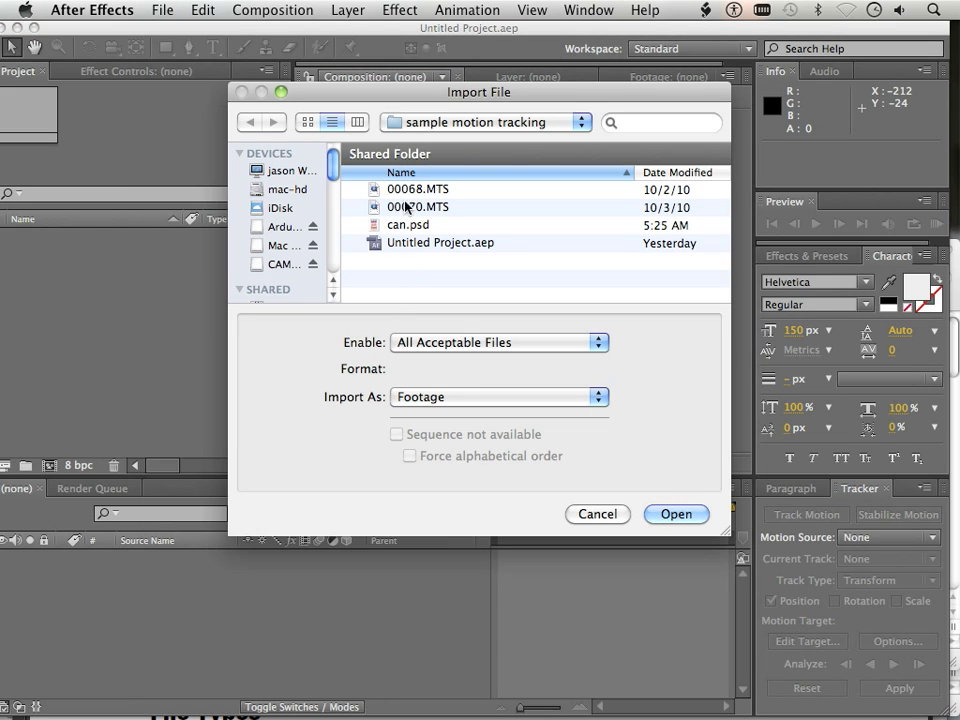
{"action": "left_click", "coordinate": [406, 189]}
{"action": "left_click", "coordinate": [405, 207], "text": "shift"}
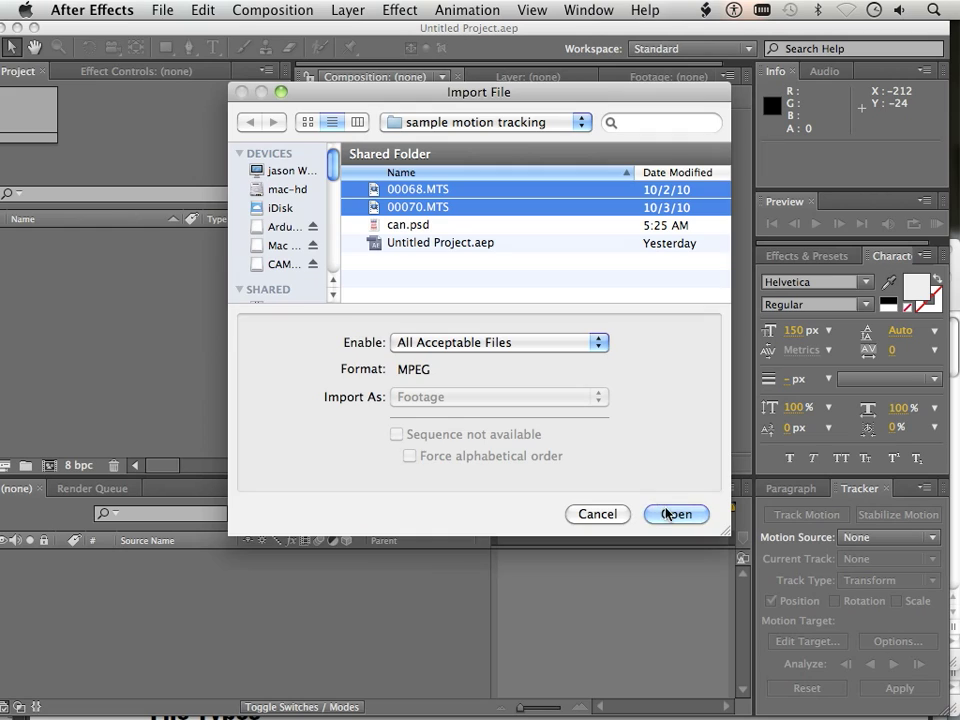
{"action": "left_click", "coordinate": [671, 514]}
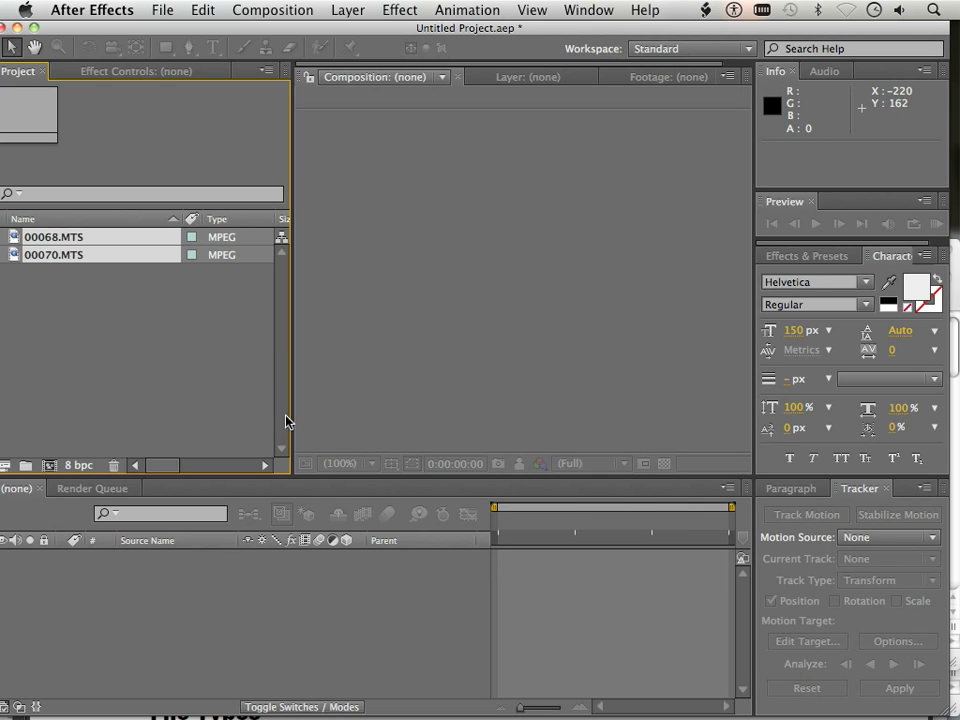
Step: Create a new composition from the 00068.MTS footage
{"action": "left_click", "coordinate": [162, 362]}
{"action": "left_click", "coordinate": [55, 238]}
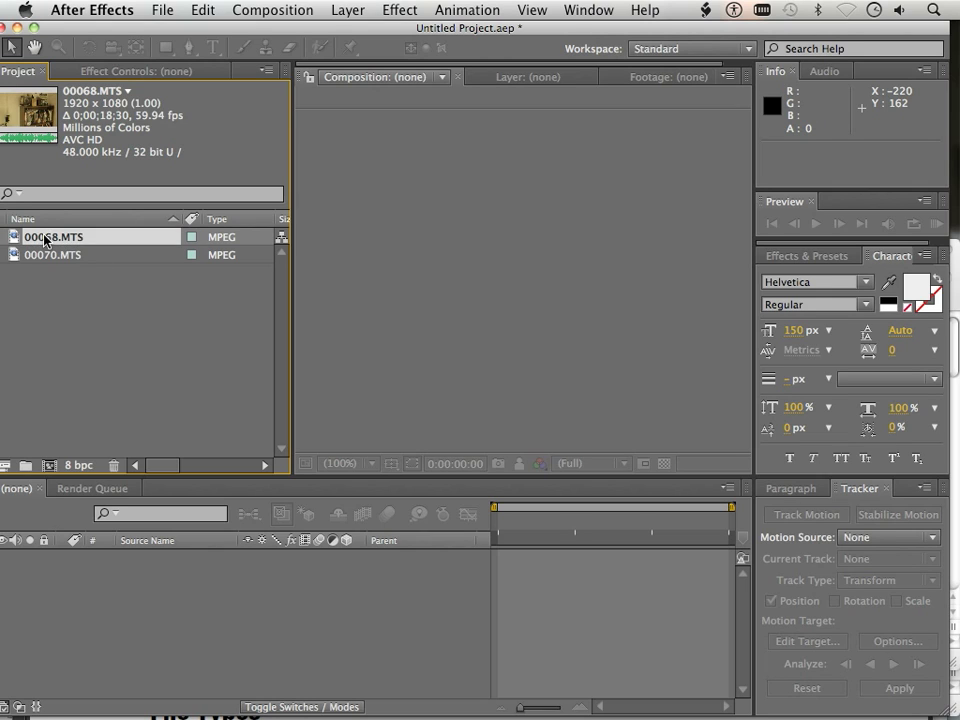
{"action": "left_click", "coordinate": [48, 257]}
{"action": "left_click", "coordinate": [42, 240]}
{"action": "left_click_drag", "start_coordinate": [42, 240], "coordinate": [48, 464]}
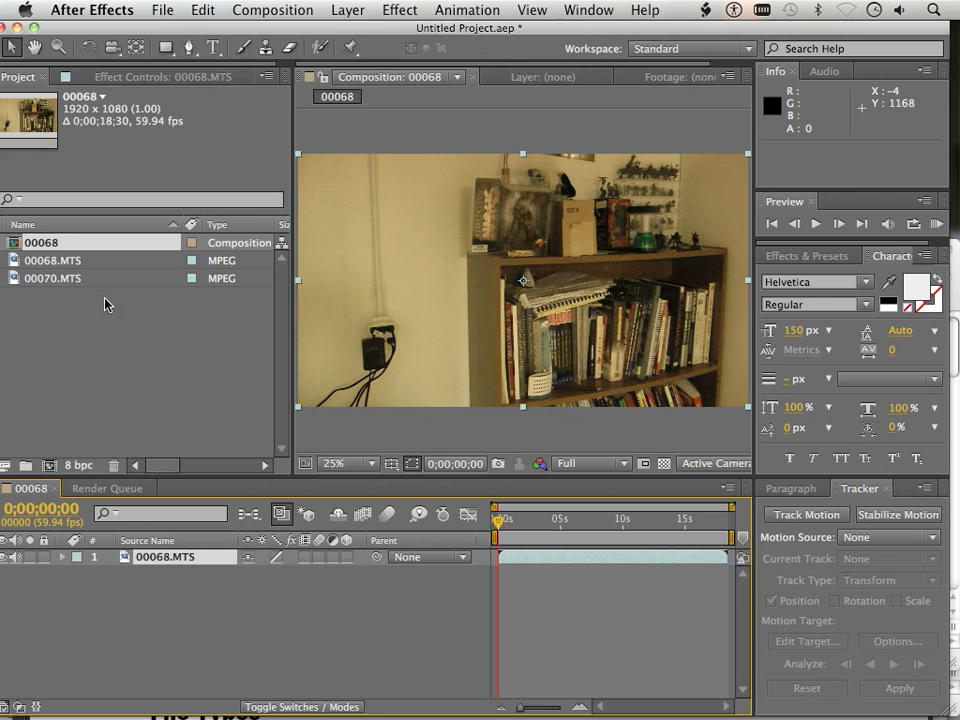
{"action": "left_click_drag", "start_coordinate": [85, 29], "coordinate": [102, 29]}
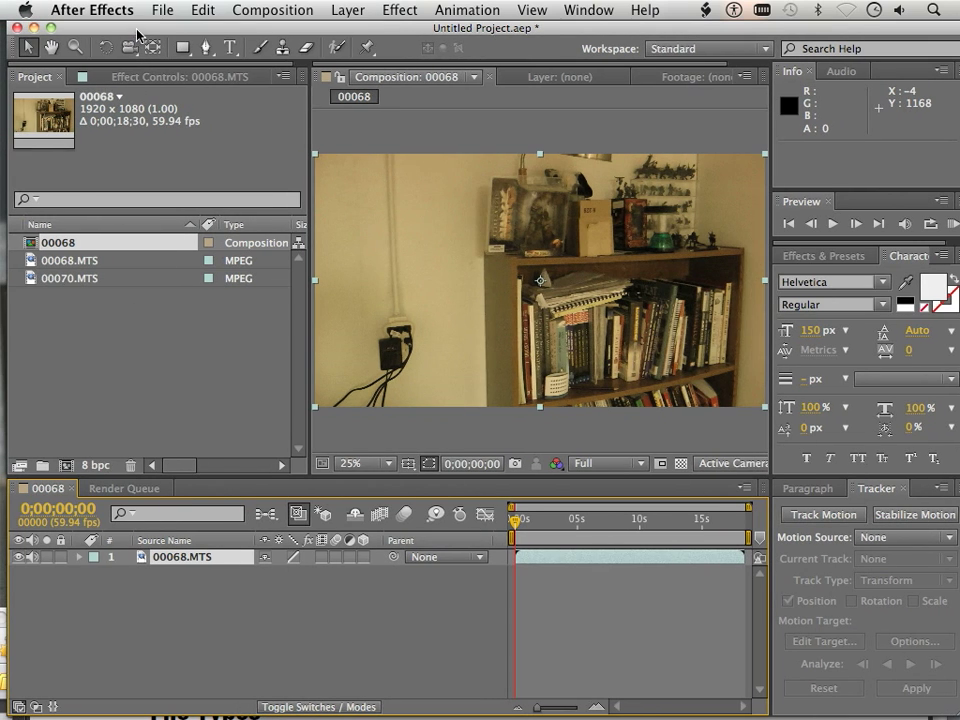
Step: Add the 00070.MTS footage to the composition as a layer above 00068.MTS, with the current time at the start
{"action": "left_click", "coordinate": [35, 283]}
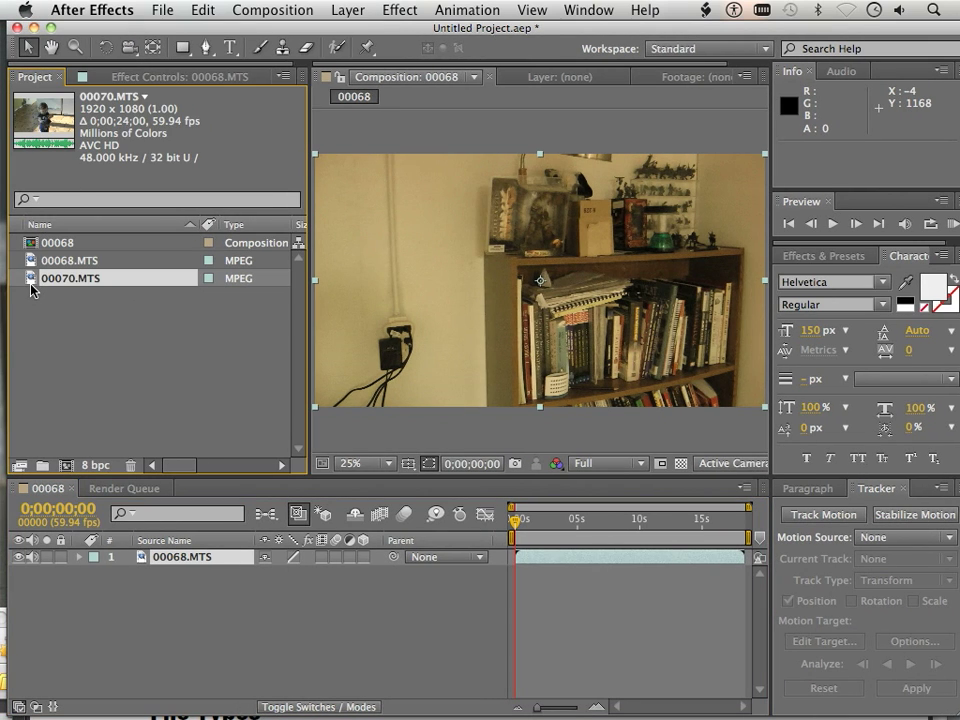
{"action": "left_click_drag", "start_coordinate": [31, 283], "coordinate": [535, 291]}
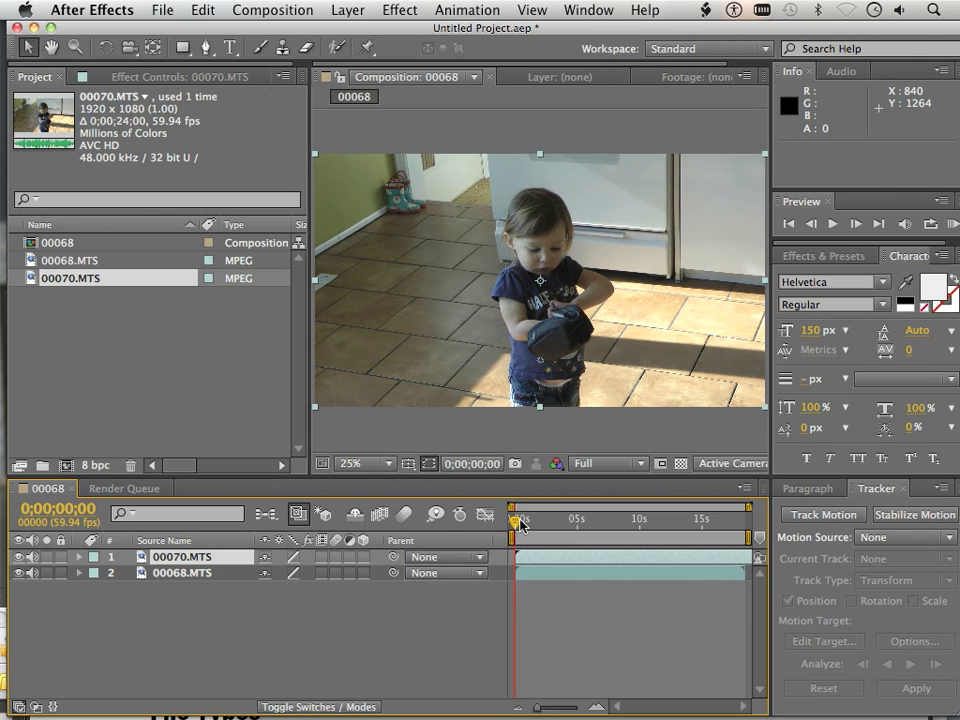
{"action": "mouse_move", "coordinate": [519, 520]}
{"action": "left_mouse_down"}
{"action": "mouse_move", "coordinate": [538, 522]}
{"action": "mouse_move", "coordinate": [502, 522]}
{"action": "left_mouse_up"}
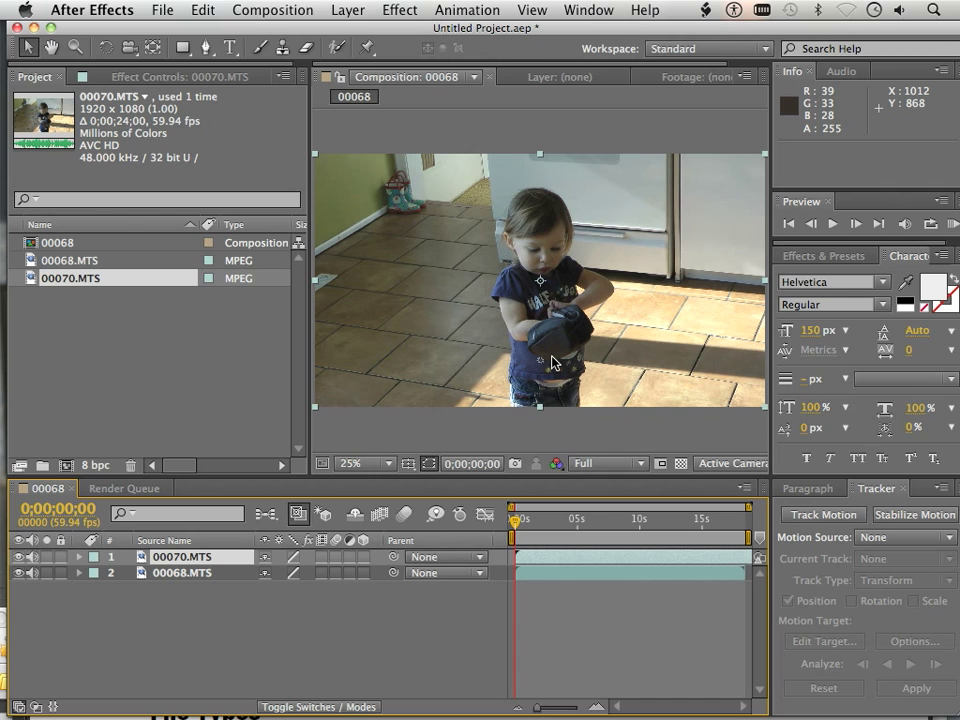
Step: Open the 00070.MTS layer in its own viewer and paint a Roto Brush foreground stroke just inside the child's outline
{"action": "scroll", "coordinate": [553, 362], "scroll_direction": "up", "scroll_amount": 1}
{"action": "scroll", "coordinate": [555, 364], "scroll_direction": "down", "scroll_amount": 1}
{"action": "scroll", "coordinate": [555, 362], "scroll_direction": "up", "scroll_amount": 1}
{"action": "scroll", "coordinate": [553, 362], "scroll_direction": "down", "scroll_amount": 1}
{"action": "scroll", "coordinate": [545, 367], "scroll_direction": "up", "scroll_amount": 1}
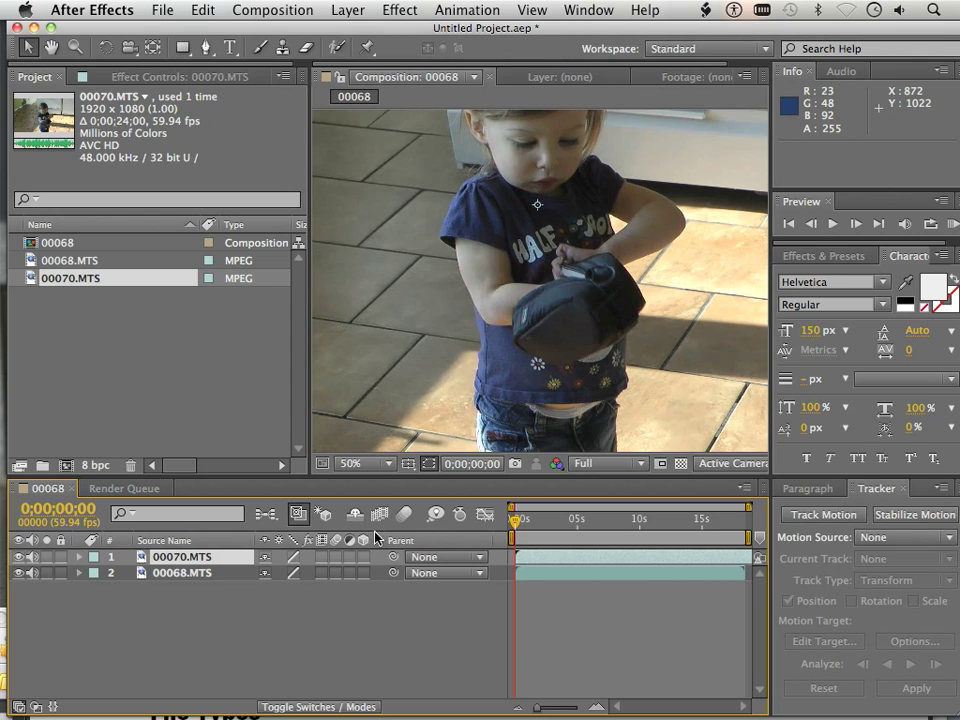
{"action": "double_click", "coordinate": [143, 560]}
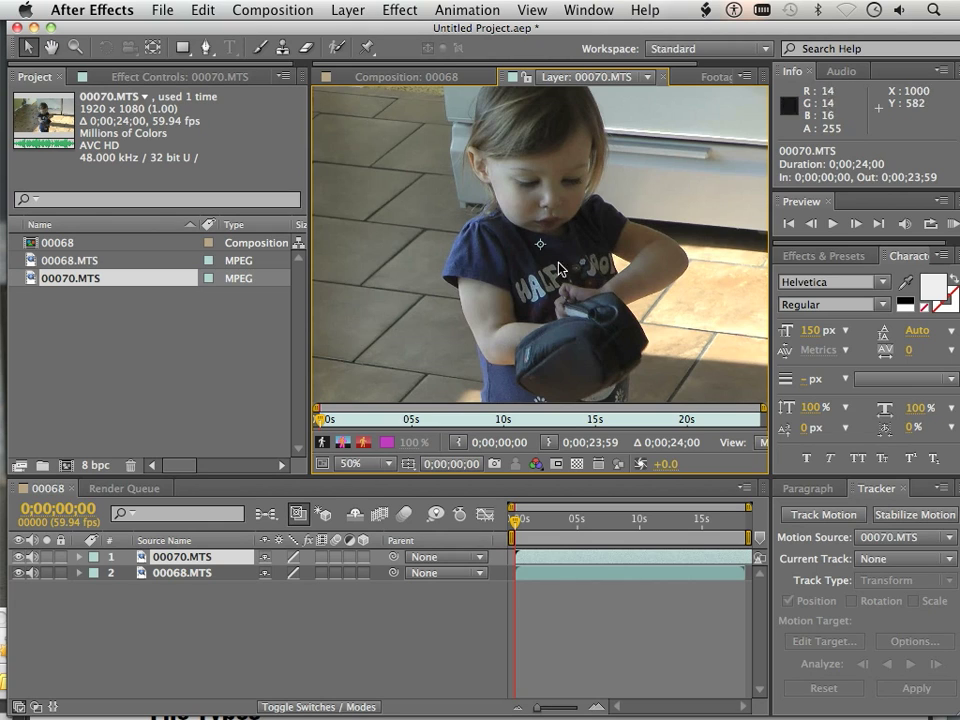
{"action": "left_click", "coordinate": [338, 48]}
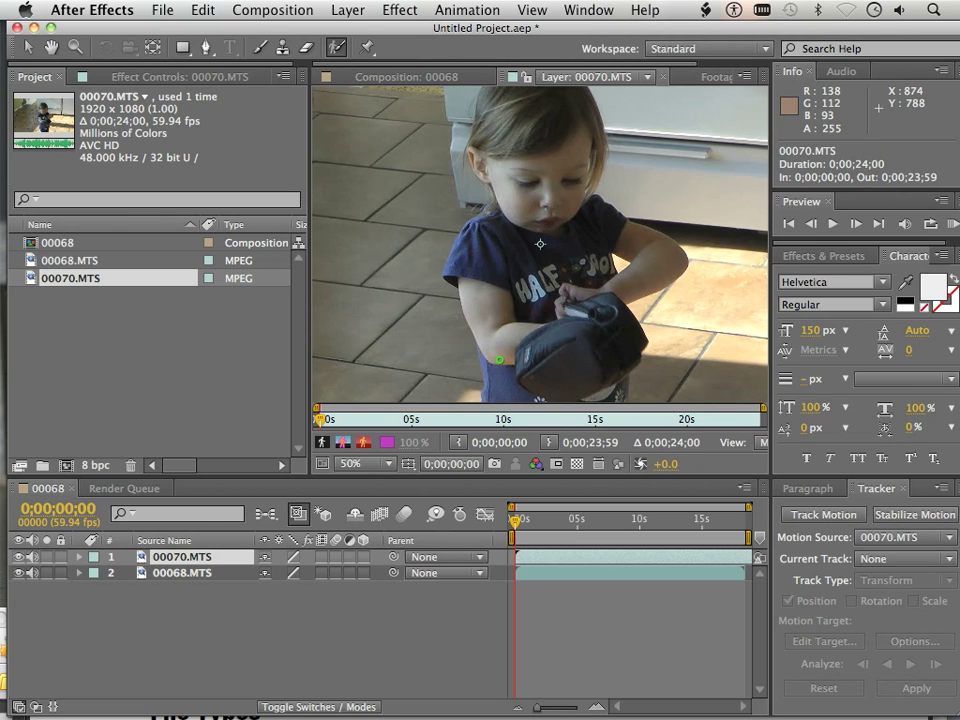
{"action": "left_click", "coordinate": [495, 357]}
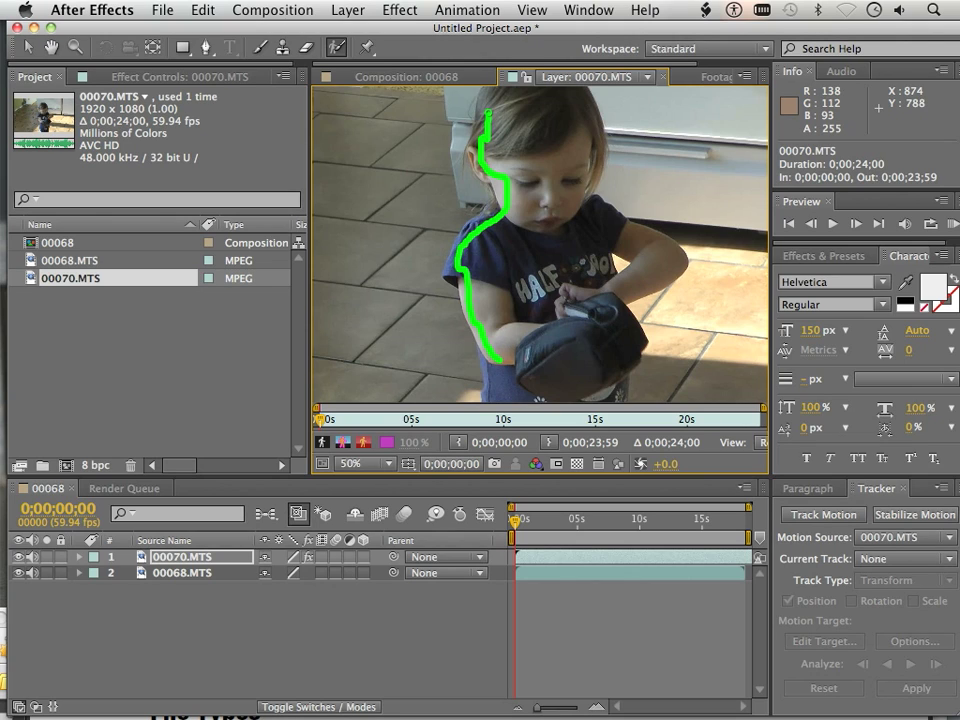
{"action": "mouse_move", "coordinate": [503, 88]}
{"action": "left_mouse_down"}
{"action": "mouse_move", "coordinate": [560, 100]}
{"action": "mouse_move", "coordinate": [578, 125]}
{"action": "mouse_move", "coordinate": [577, 167]}
{"action": "left_mouse_up"}
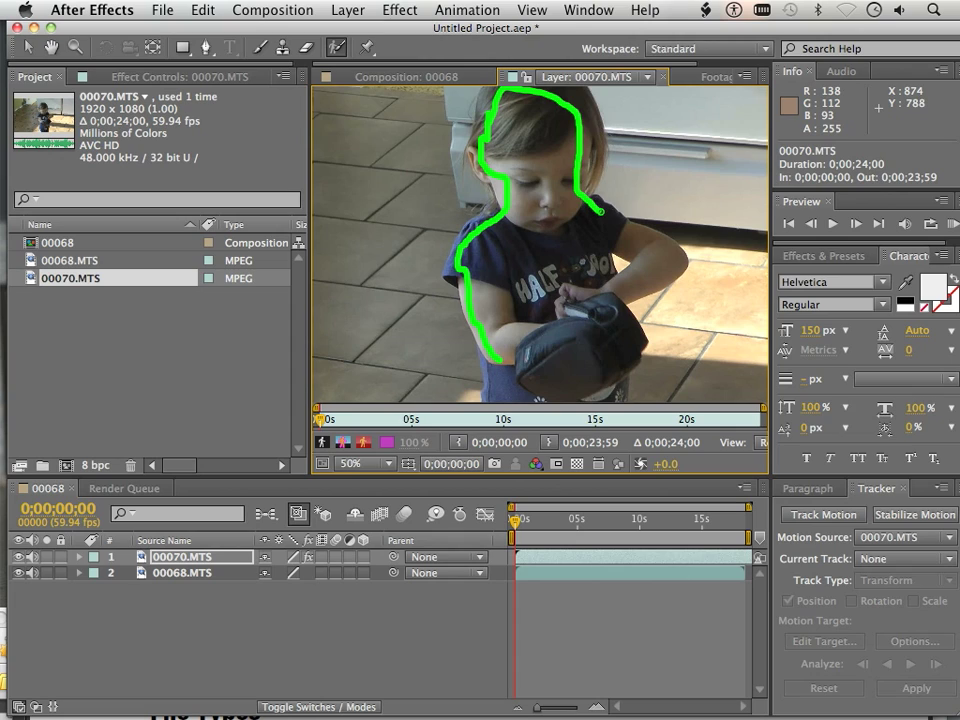
{"action": "left_click_drag", "start_coordinate": [600, 212], "coordinate": [663, 251]}
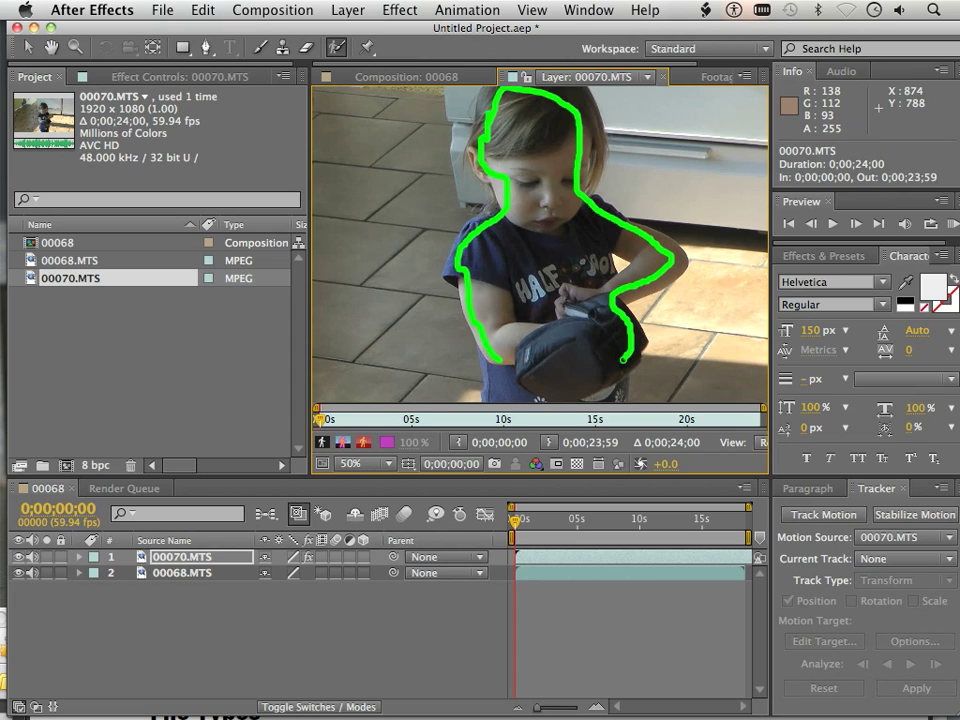
{"action": "mouse_move", "coordinate": [622, 381]}
{"action": "left_mouse_down"}
{"action": "mouse_move", "coordinate": [615, 398]}
{"action": "mouse_move", "coordinate": [535, 401]}
{"action": "left_mouse_up"}
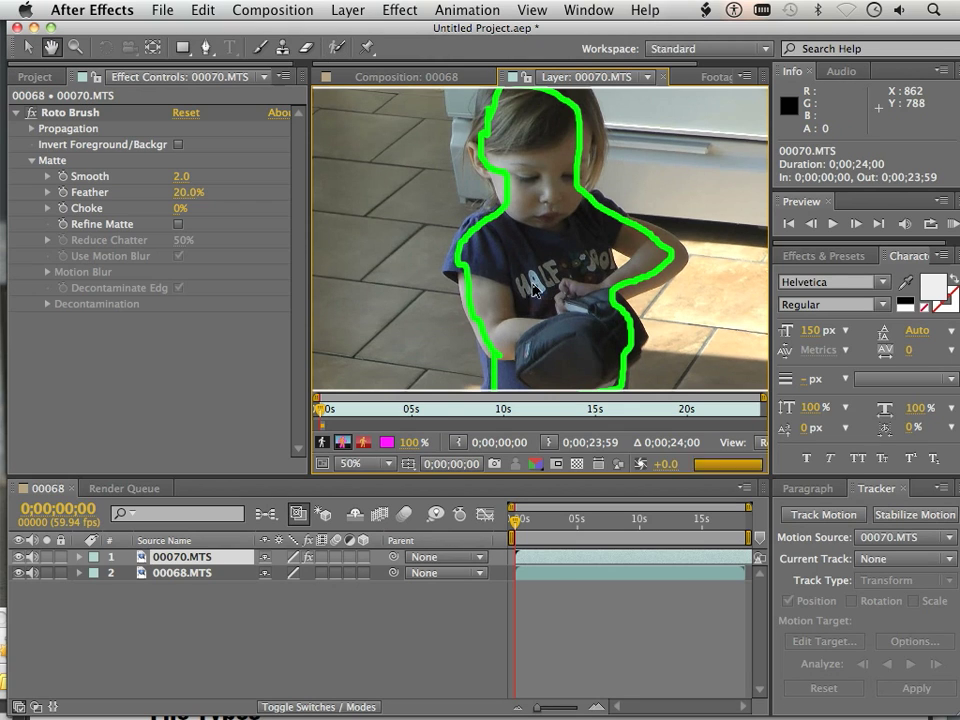
Step: Add the missed shoulder edge to the Roto Brush selection and subtract the floor gap between the child's arm and torso
{"action": "key", "text": "space"}
{"action": "mouse_move", "coordinate": [547, 237]}
{"action": "left_mouse_down"}
{"action": "mouse_move", "coordinate": [546, 287]}
{"action": "mouse_move", "coordinate": [534, 291]}
{"action": "mouse_move", "coordinate": [536, 260]}
{"action": "left_mouse_up"}
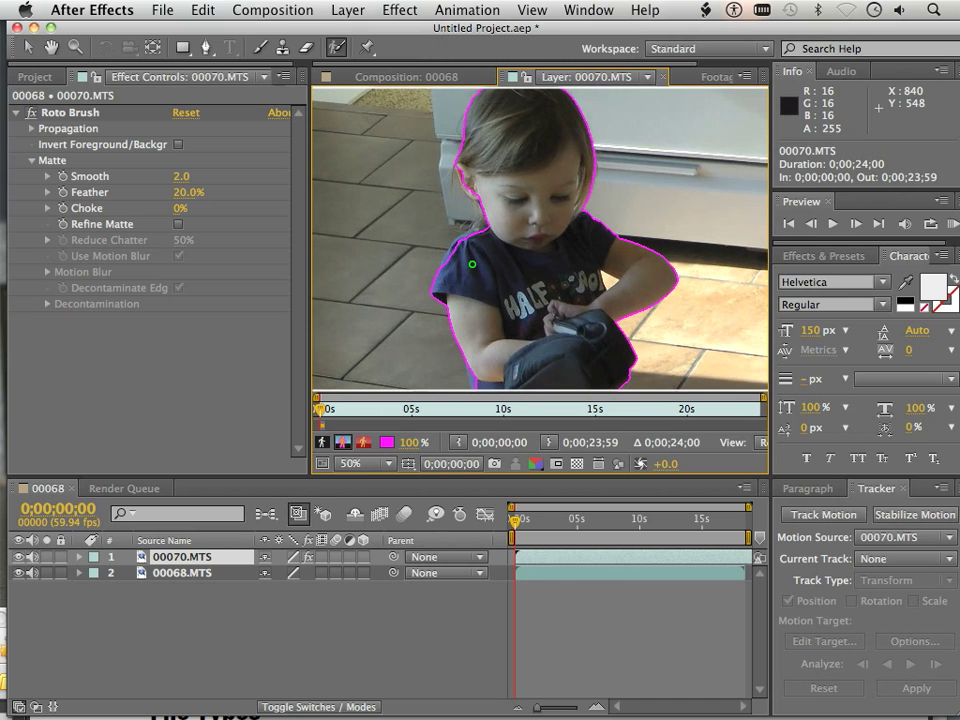
{"action": "scroll", "coordinate": [504, 198], "scroll_direction": "up", "scroll_amount": 4}
{"action": "scroll", "coordinate": [504, 198], "scroll_direction": "down", "scroll_amount": 2}
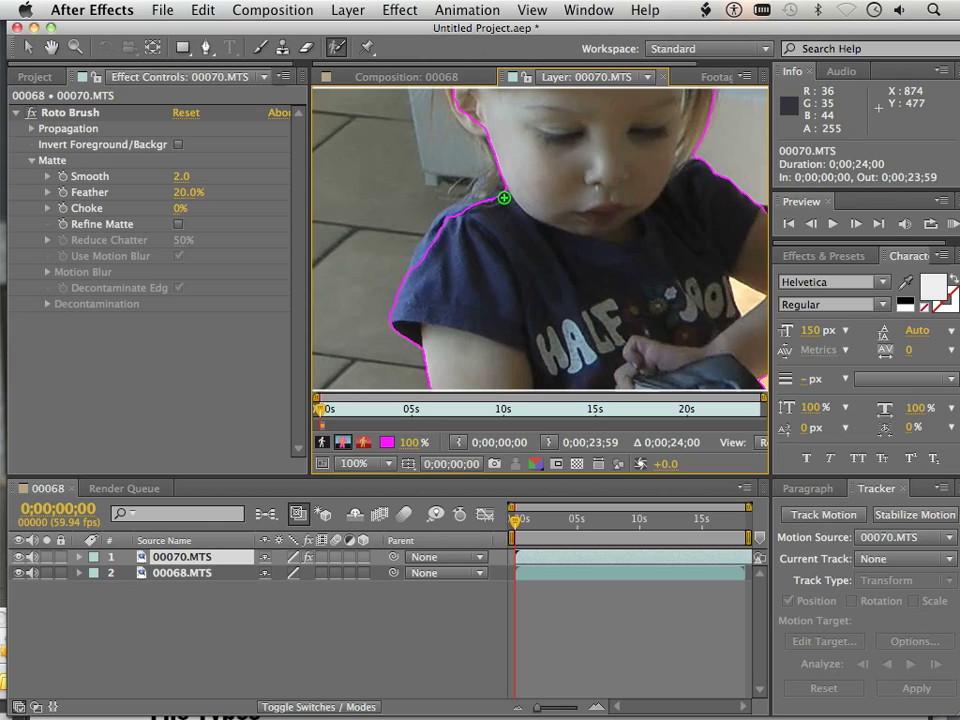
{"action": "mouse_move", "coordinate": [500, 198]}
{"action": "left_mouse_down"}
{"action": "mouse_move", "coordinate": [441, 236]}
{"action": "mouse_move", "coordinate": [435, 260]}
{"action": "left_mouse_up"}
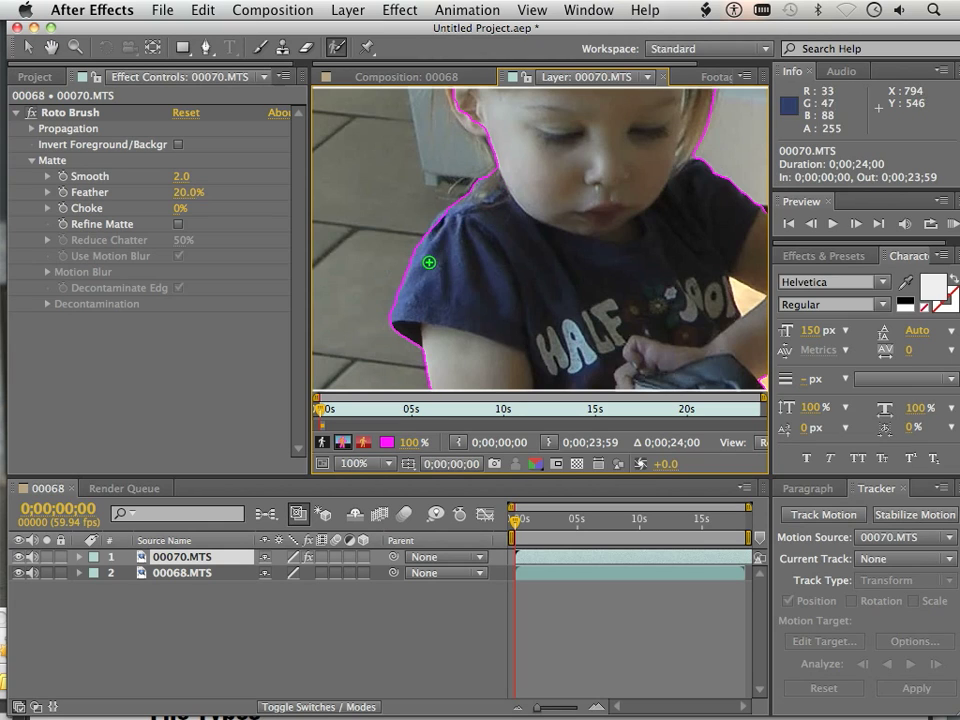
{"action": "left_click_drag", "start_coordinate": [610, 266], "coordinate": [418, 216]}
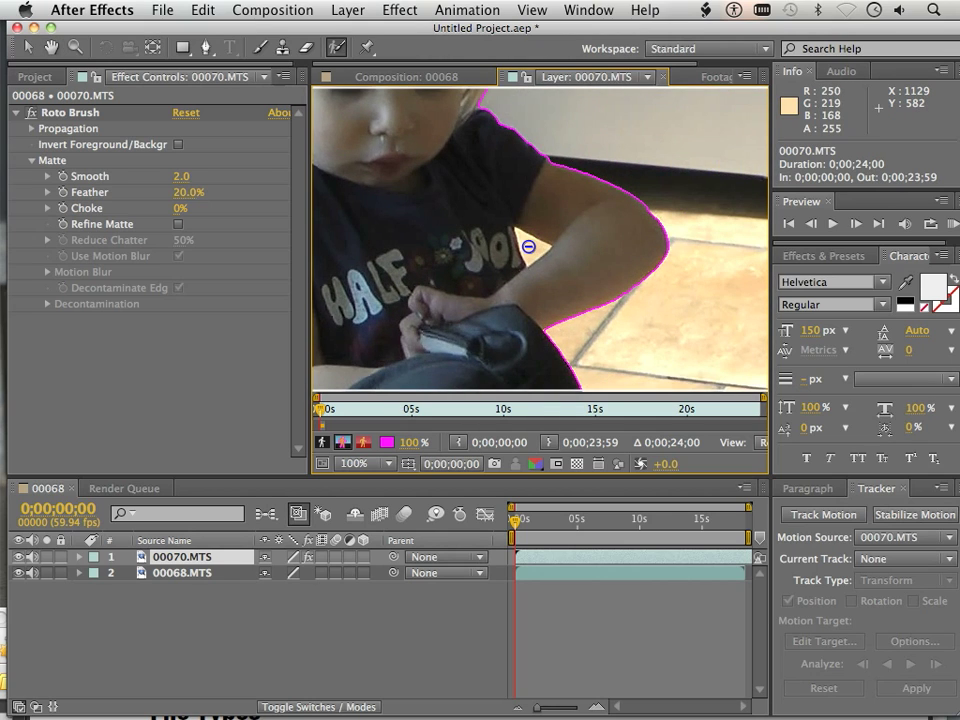
{"action": "mouse_move", "coordinate": [524, 243]}
{"action": "left_mouse_down"}
{"action": "mouse_move", "coordinate": [536, 247]}
{"action": "mouse_move", "coordinate": [536, 271]}
{"action": "left_mouse_up"}
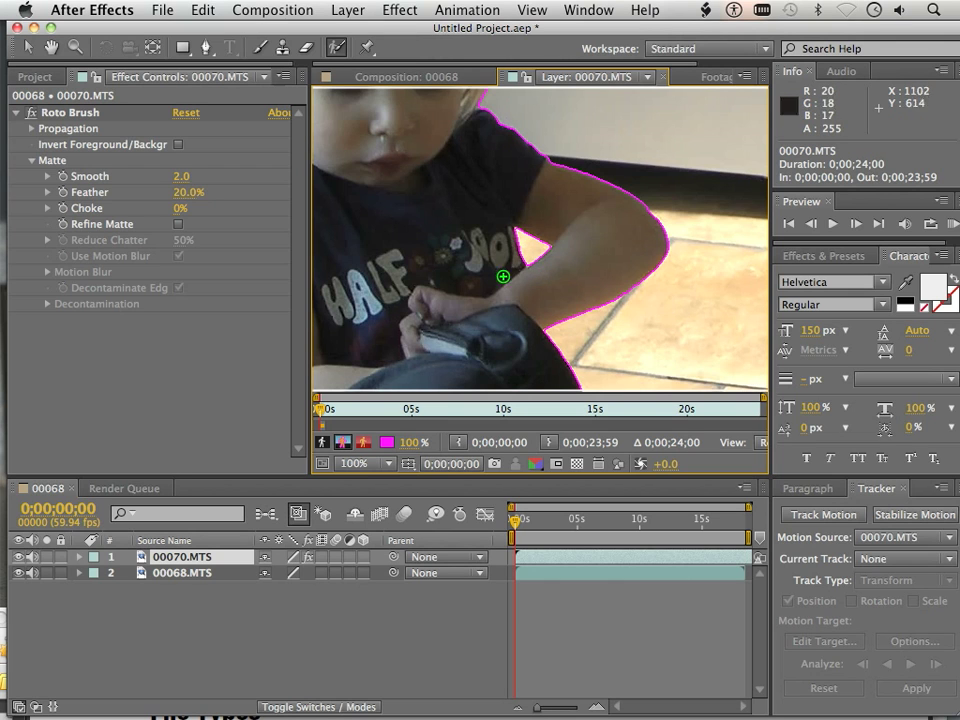
Step: Add the missed lower edge of the child's jeans to the Roto Brush selection
{"action": "key", "text": "h"}
{"action": "mouse_move", "coordinate": [465, 369]}
{"action": "left_mouse_down"}
{"action": "mouse_move", "coordinate": [489, 193]}
{"action": "mouse_move", "coordinate": [553, 118]}
{"action": "mouse_move", "coordinate": [680, 103]}
{"action": "mouse_move", "coordinate": [619, 2]}
{"action": "left_mouse_up"}
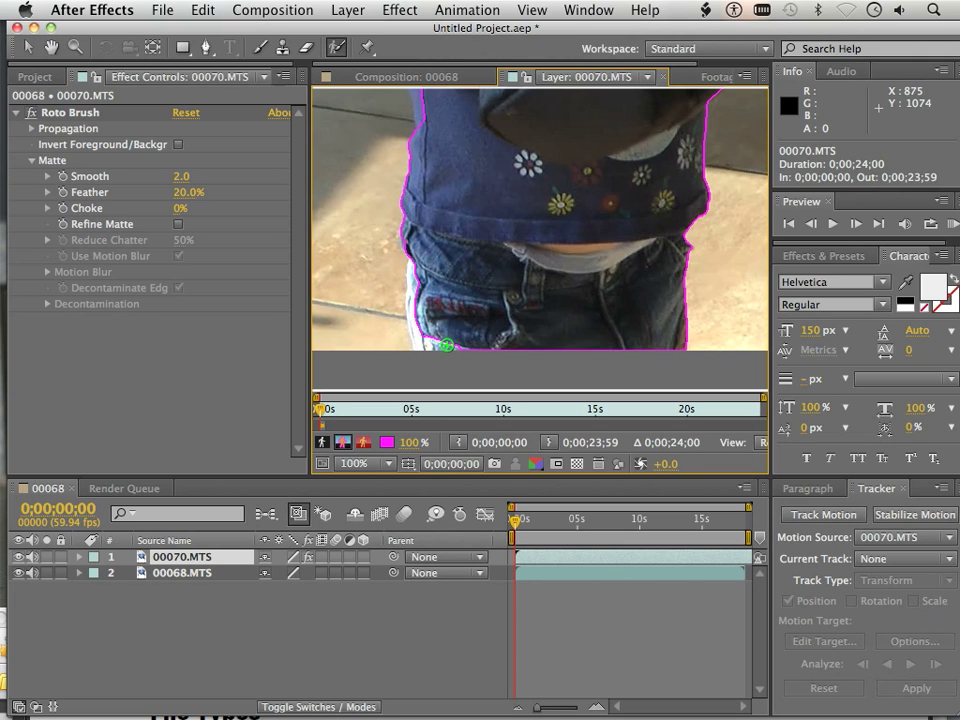
{"action": "mouse_move", "coordinate": [446, 345]}
{"action": "left_mouse_down"}
{"action": "mouse_move", "coordinate": [427, 344]}
{"action": "mouse_move", "coordinate": [420, 326]}
{"action": "mouse_move", "coordinate": [420, 268]}
{"action": "left_mouse_up"}
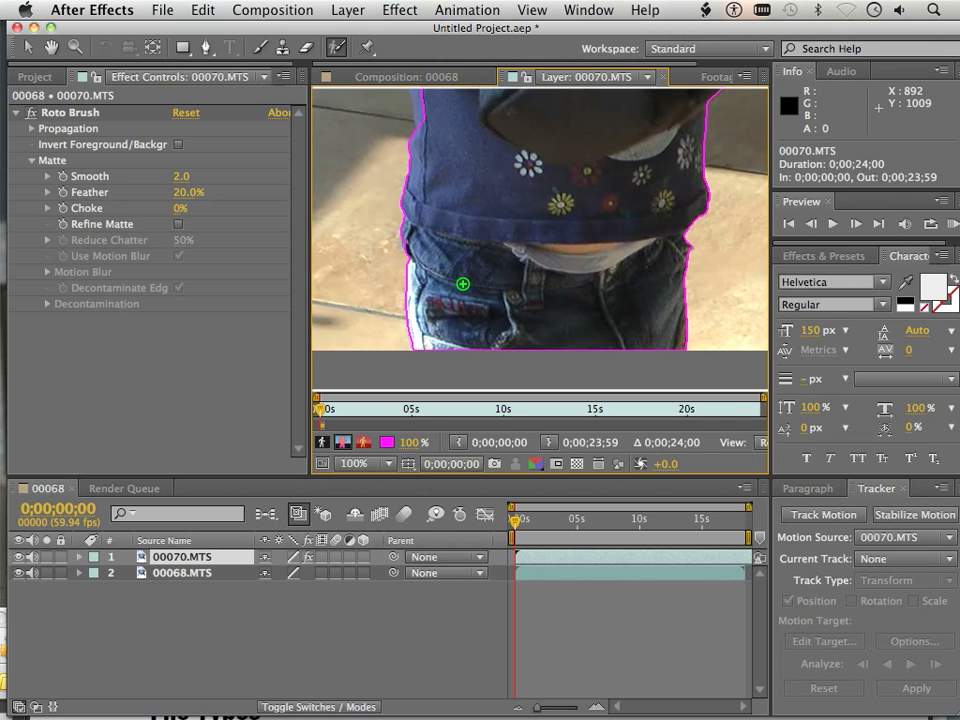
Step: Add the child's ear to the Roto Brush selection
{"action": "key", "text": "space"}
{"action": "left_click_drag", "start_coordinate": [525, 231], "coordinate": [465, 365]}
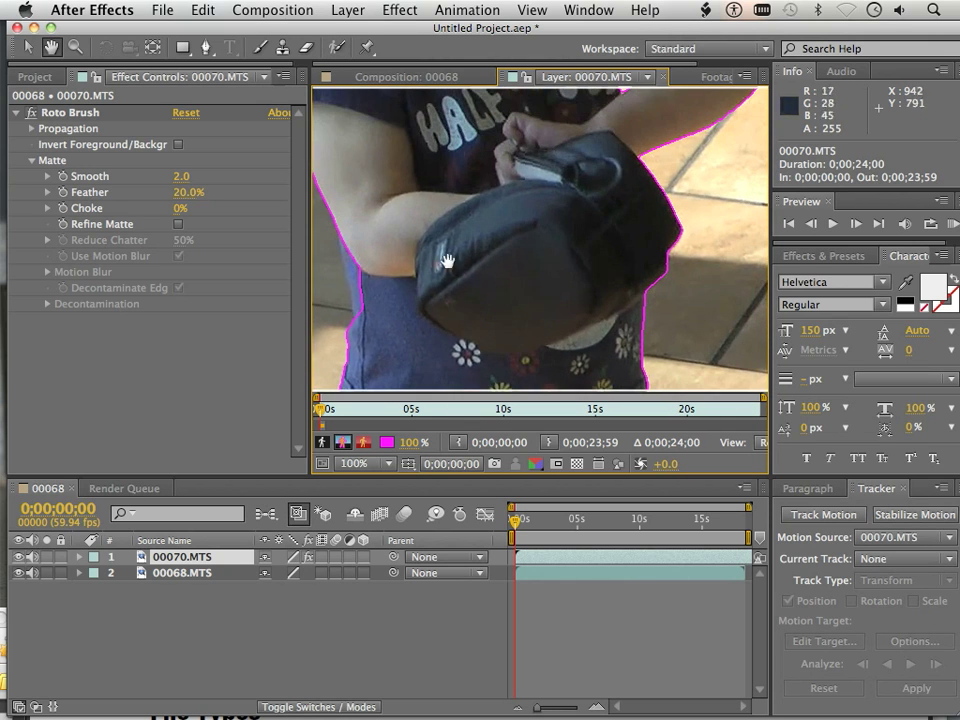
{"action": "mouse_move", "coordinate": [446, 257]}
{"action": "left_mouse_down"}
{"action": "mouse_move", "coordinate": [467, 455]}
{"action": "mouse_move", "coordinate": [450, 266]}
{"action": "mouse_move", "coordinate": [468, 277]}
{"action": "left_mouse_up"}
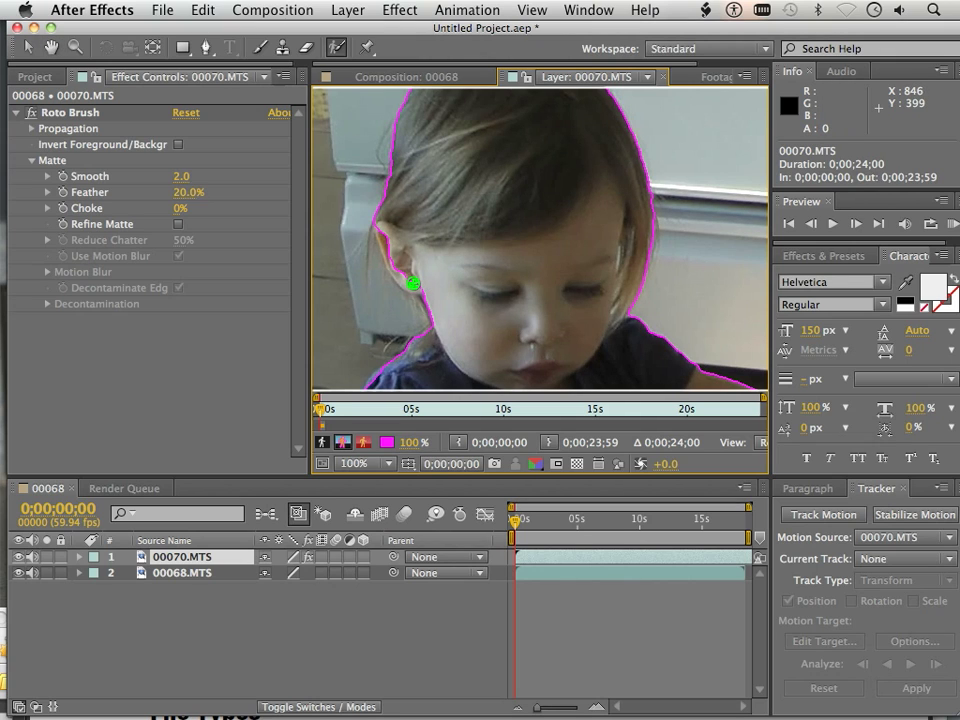
{"action": "left_click_drag", "start_coordinate": [407, 279], "coordinate": [388, 234]}
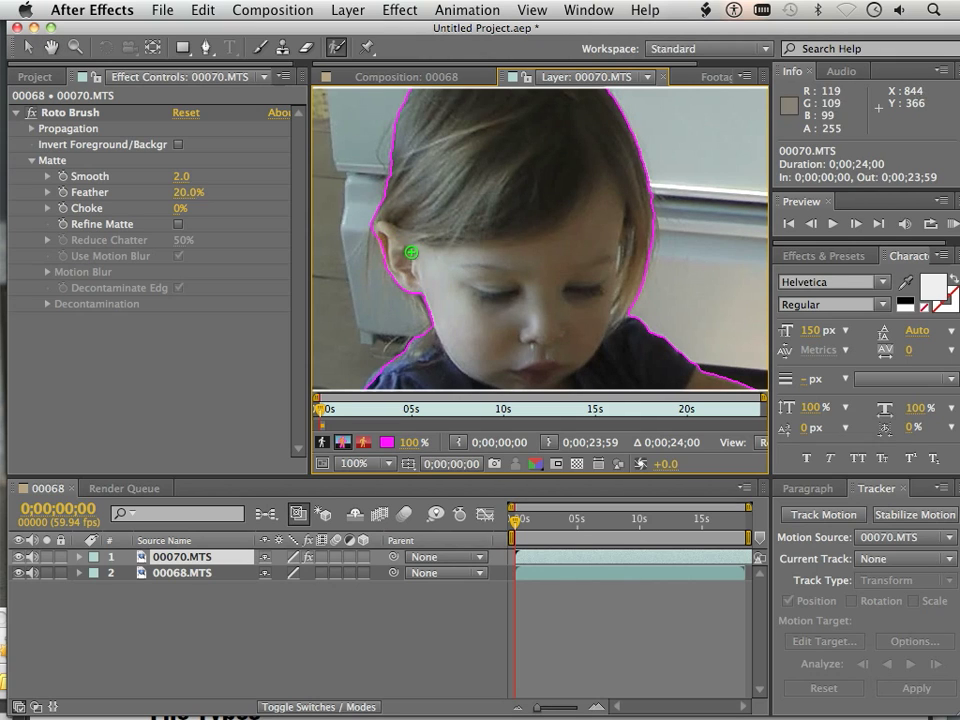
Step: Show the layer's alpha channel and examine the matte edge around the child's head
{"action": "mouse_move", "coordinate": [510, 219]}
{"action": "left_mouse_down"}
{"action": "mouse_move", "coordinate": [484, 268]}
{"action": "mouse_move", "coordinate": [514, 214]}
{"action": "mouse_move", "coordinate": [452, 150]}
{"action": "mouse_move", "coordinate": [465, 131]}
{"action": "mouse_move", "coordinate": [487, 139]}
{"action": "left_mouse_up"}
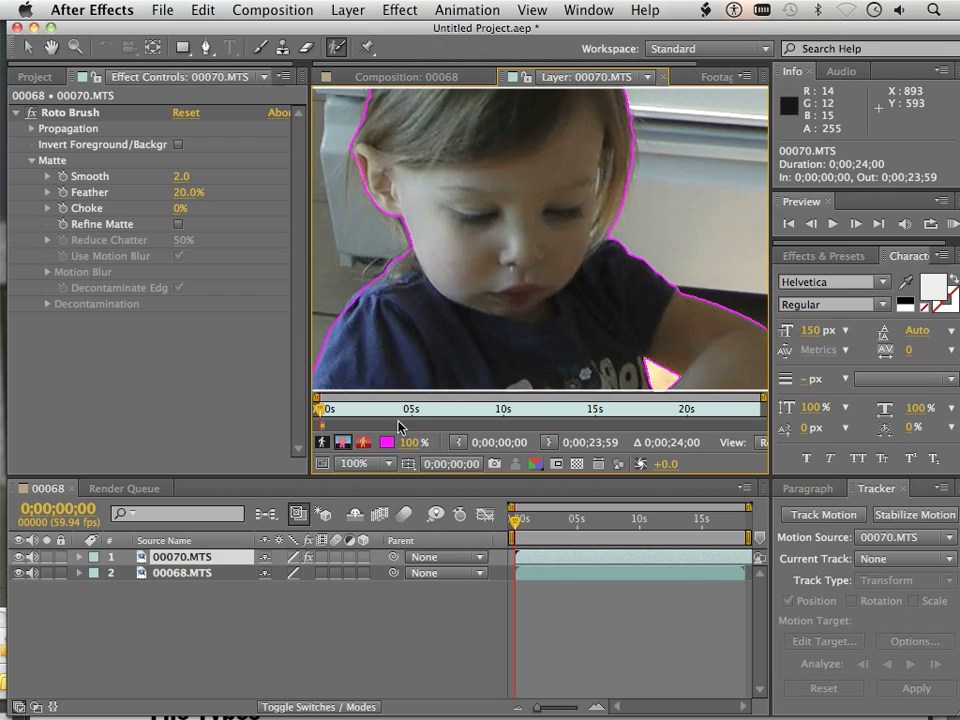
{"action": "left_click", "coordinate": [320, 444]}
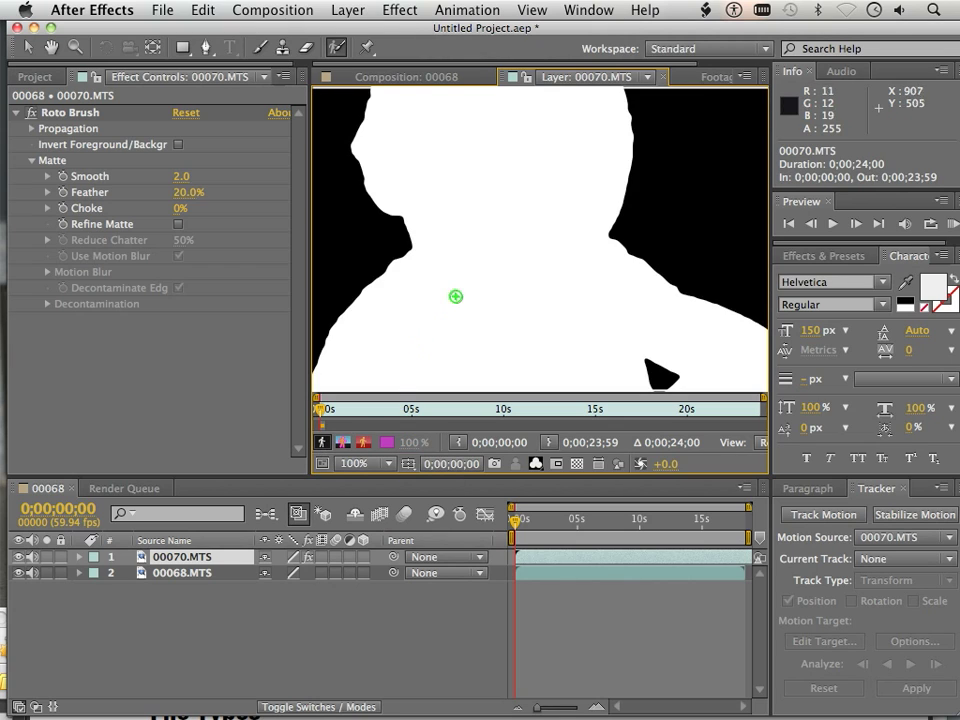
{"action": "key", "text": "space"}
{"action": "mouse_move", "coordinate": [452, 197]}
{"action": "left_mouse_down"}
{"action": "mouse_move", "coordinate": [501, 309]}
{"action": "mouse_move", "coordinate": [454, 324]}
{"action": "left_mouse_up"}
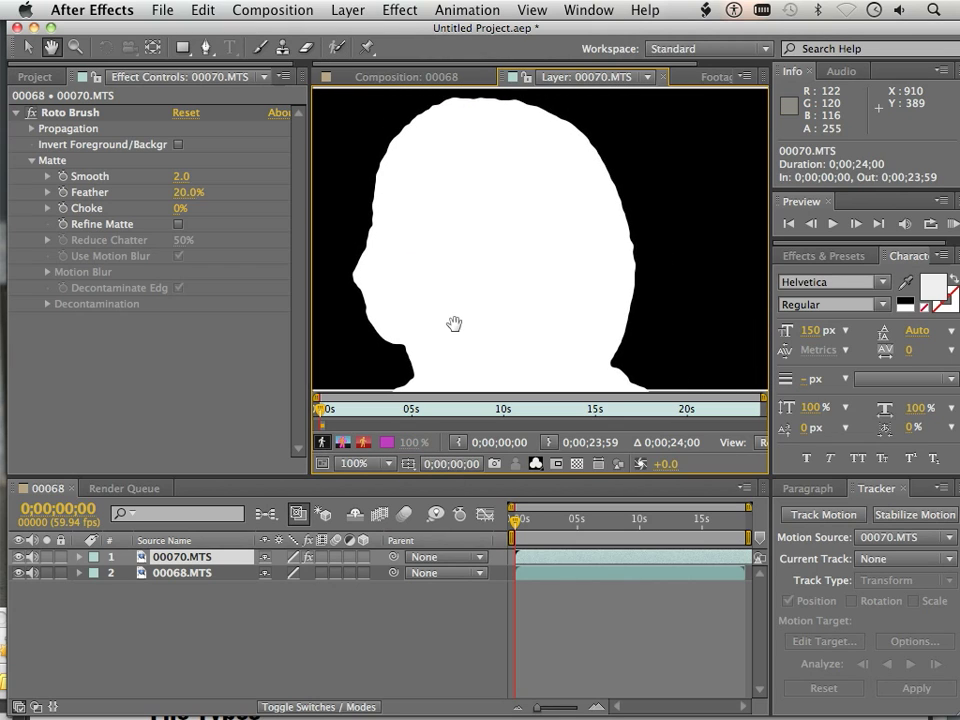
Step: Enable Refine Matte, set Reduce Chatter to 71%, and set the Increase Decontamination value to 0.9
{"action": "left_click", "coordinate": [179, 224]}
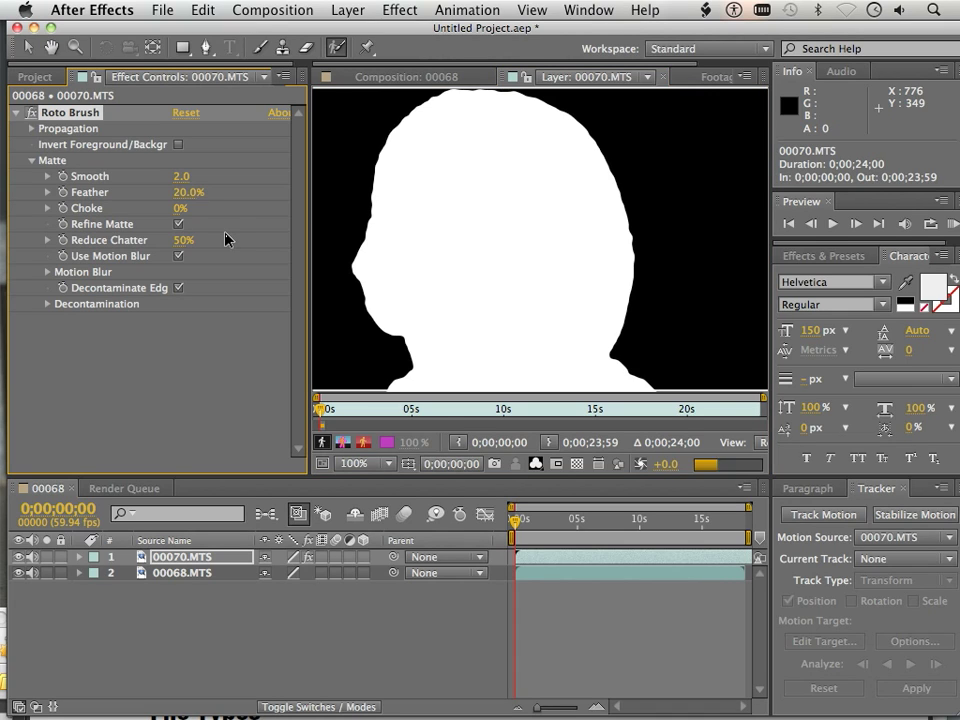
{"action": "left_click", "coordinate": [179, 256]}
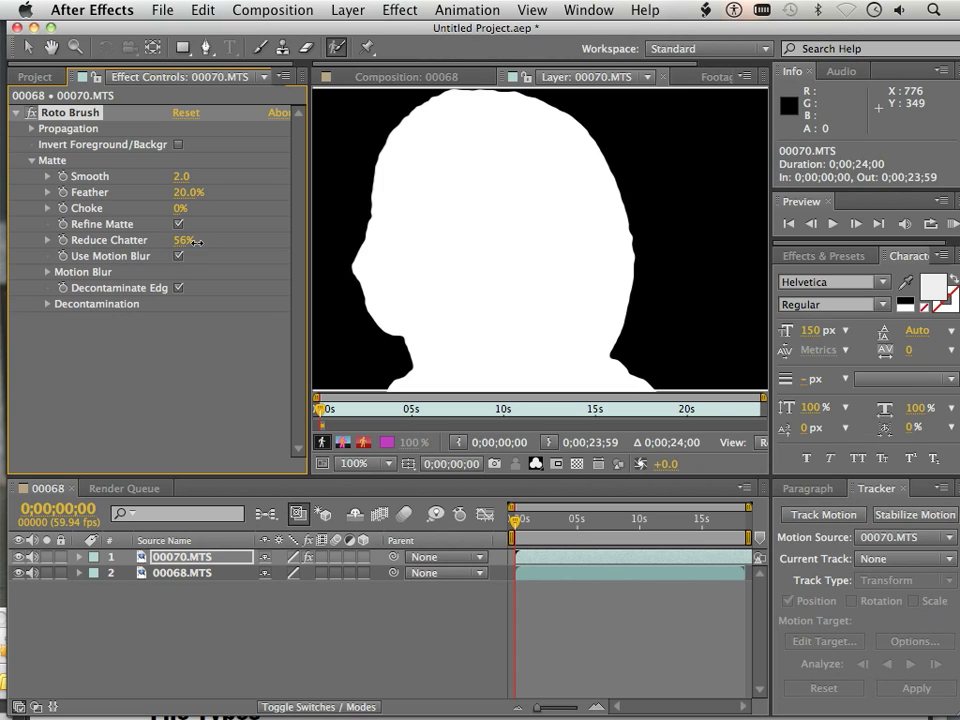
{"action": "left_click_drag", "start_coordinate": [197, 242], "coordinate": [215, 251]}
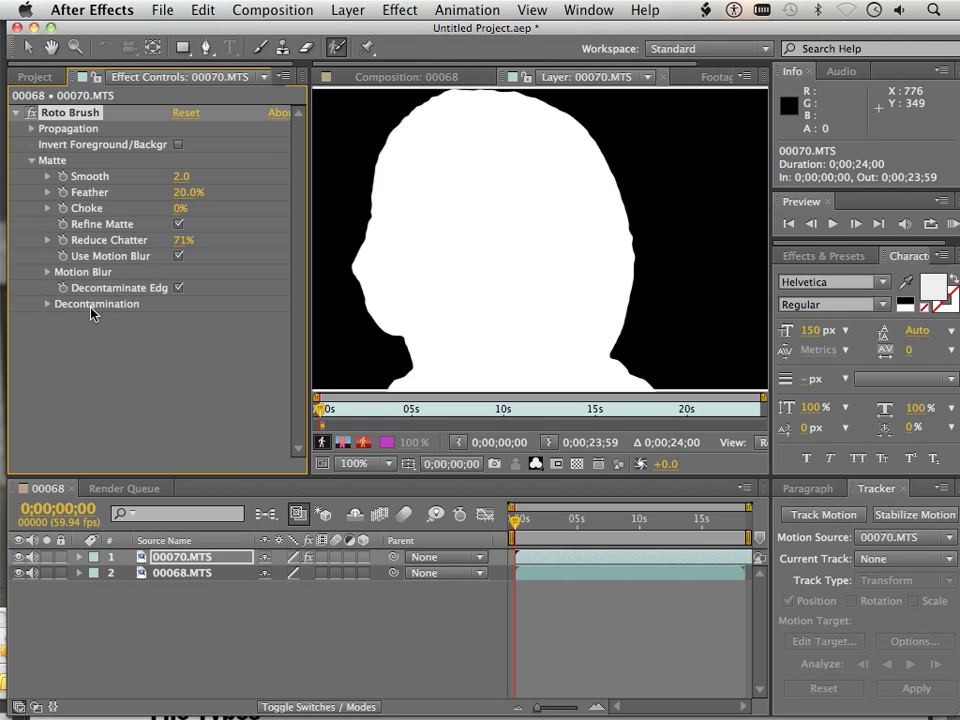
{"action": "left_click", "coordinate": [47, 305]}
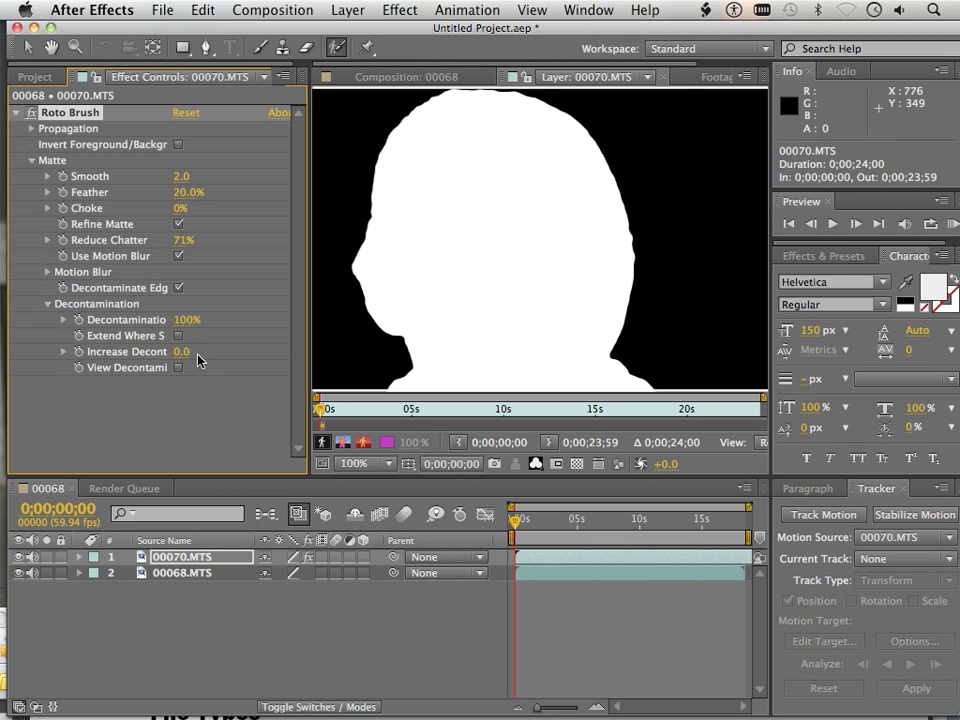
{"action": "left_click_drag", "start_coordinate": [182, 352], "coordinate": [193, 356]}
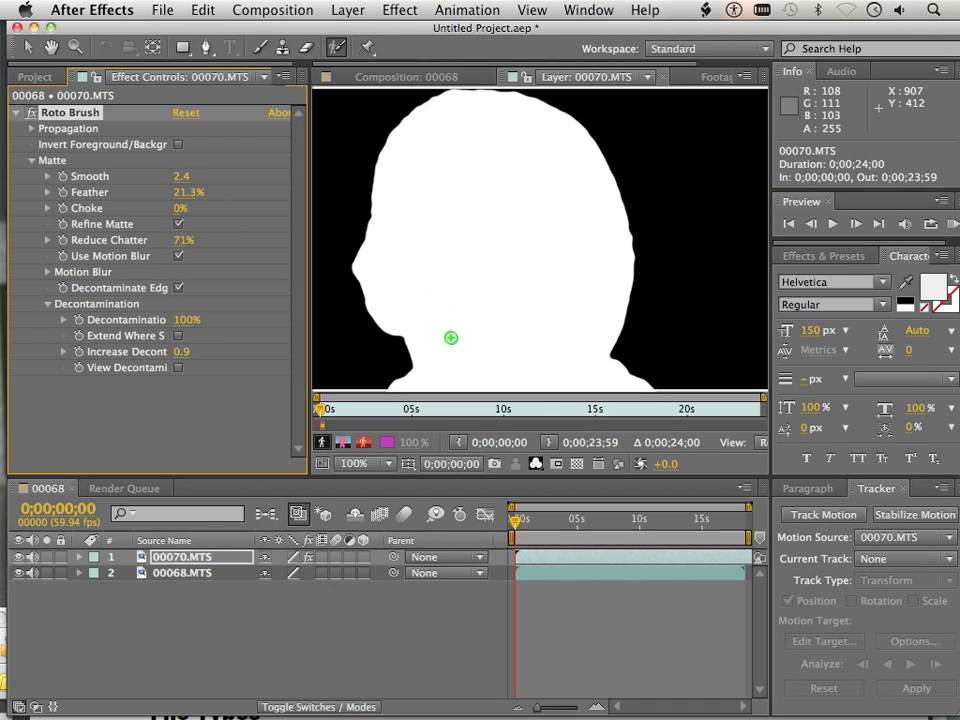
Step: Display the layer's alpha boundary instead of its alpha channel and examine the Roto Brush outline from the child's head down the body
{"action": "key", "text": "h"}
{"action": "left_click_drag", "start_coordinate": [456, 343], "coordinate": [446, 226]}
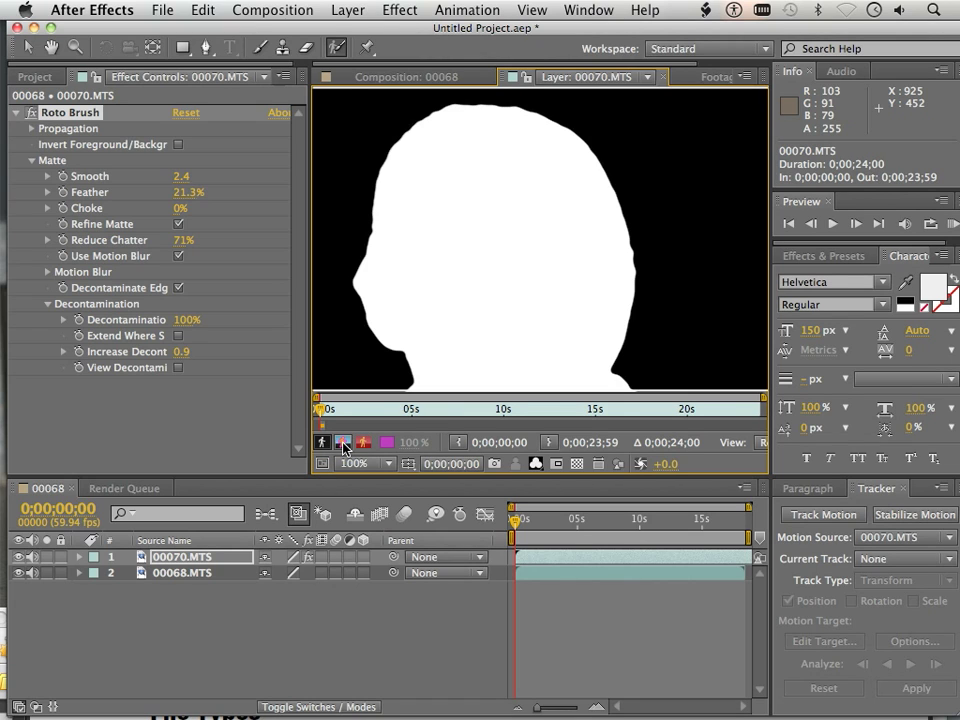
{"action": "left_click", "coordinate": [343, 446]}
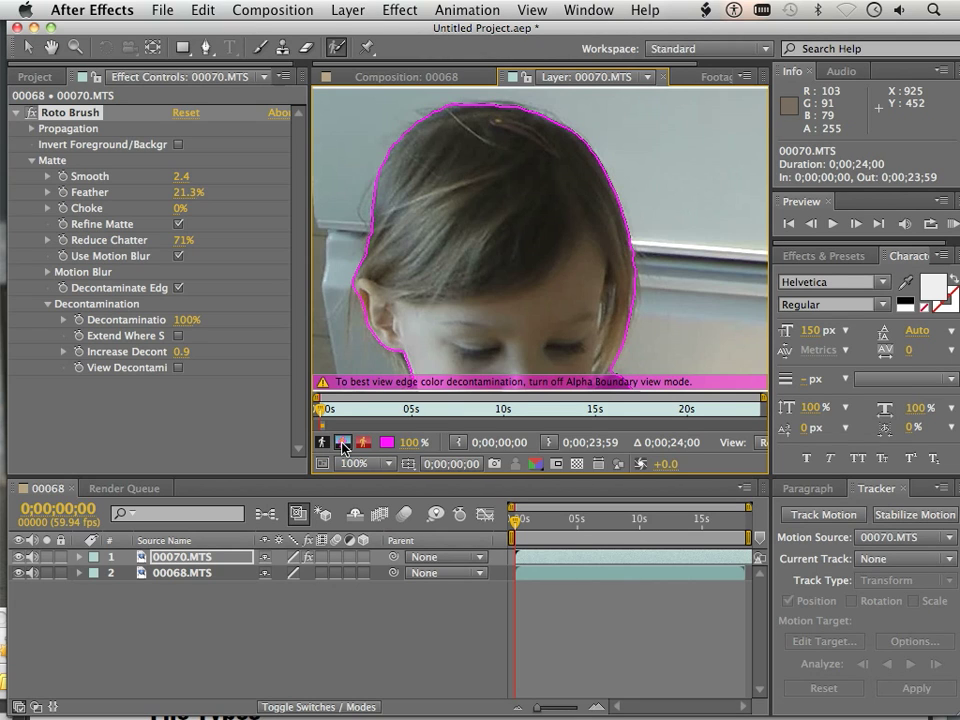
{"action": "key", "text": "space"}
{"action": "mouse_move", "coordinate": [488, 321]}
{"action": "left_mouse_down"}
{"action": "mouse_move", "coordinate": [491, 230]}
{"action": "mouse_move", "coordinate": [493, 277]}
{"action": "mouse_move", "coordinate": [500, 267]}
{"action": "left_mouse_up"}
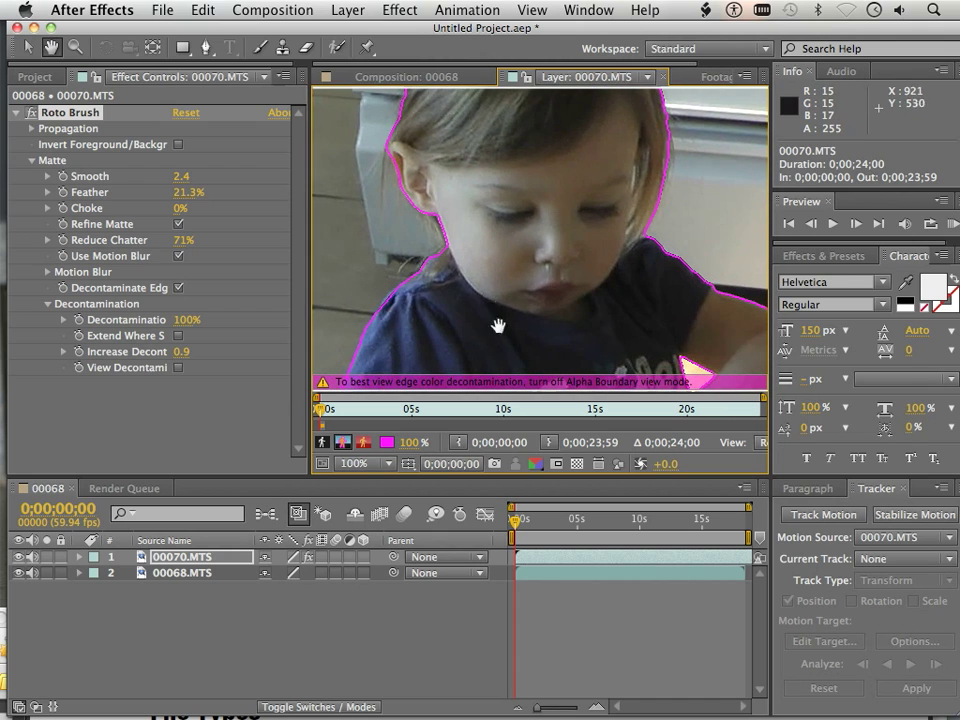
{"action": "left_click_drag", "start_coordinate": [488, 347], "coordinate": [497, 257]}
{"action": "mouse_move", "coordinate": [486, 319]}
{"action": "left_mouse_down"}
{"action": "mouse_move", "coordinate": [450, 253]}
{"action": "mouse_move", "coordinate": [443, 329]}
{"action": "mouse_move", "coordinate": [456, 332]}
{"action": "mouse_move", "coordinate": [465, 360]}
{"action": "left_mouse_up"}
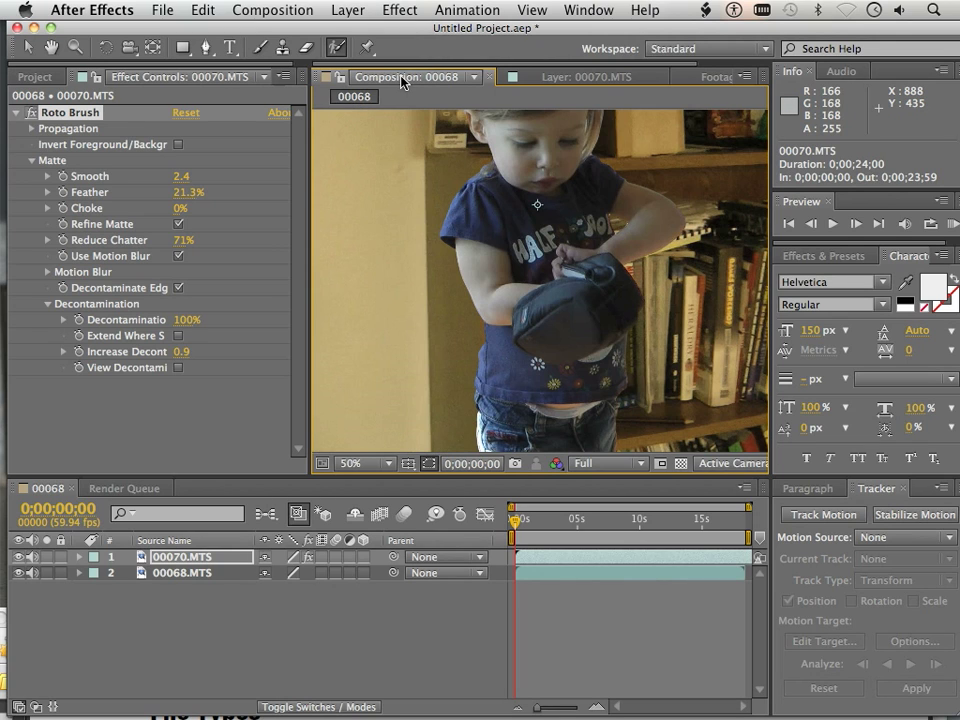
Step: In composition 00068, move the cut-out child layer down to position 968, 824 and play the composite from the first frame
{"action": "key", "text": "comma"}
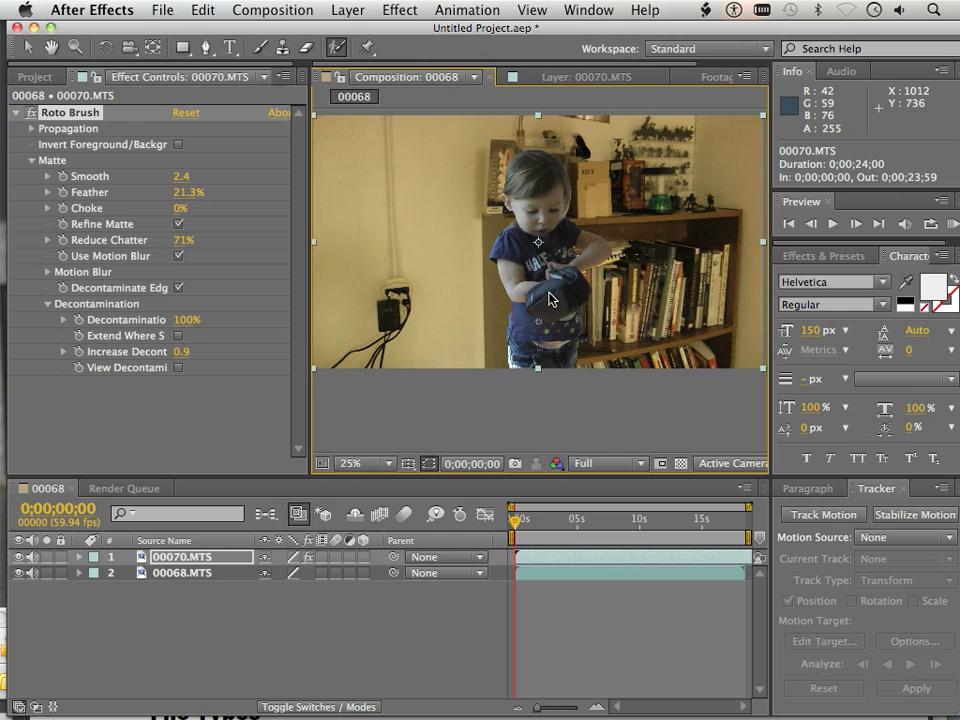
{"action": "left_click_drag", "start_coordinate": [553, 293], "coordinate": [554, 360]}
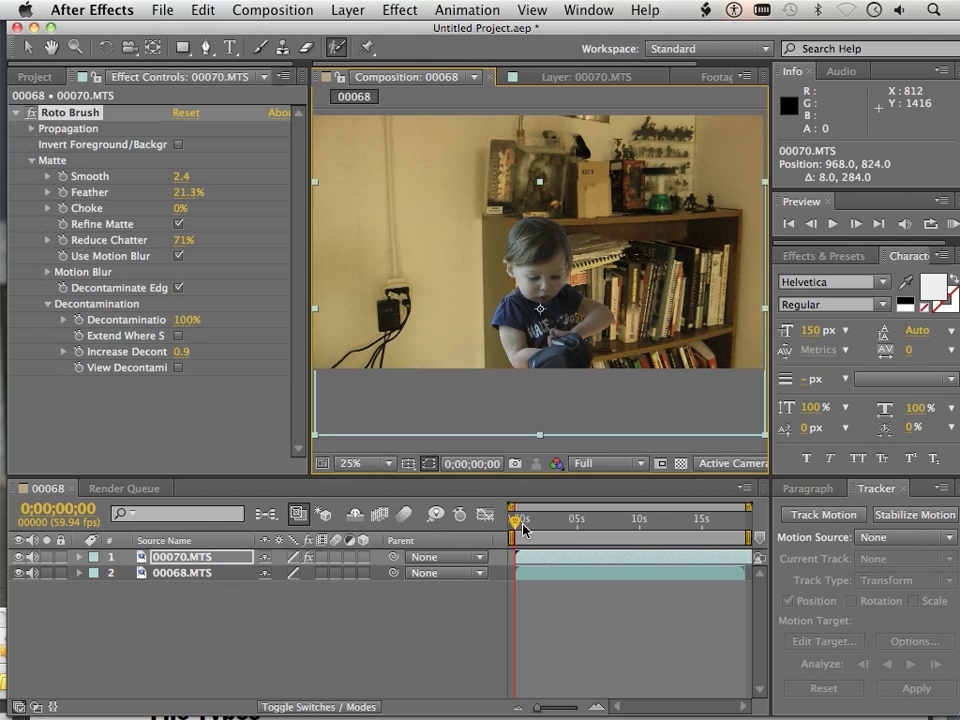
{"action": "left_click_drag", "start_coordinate": [517, 527], "coordinate": [505, 530]}
{"action": "key", "text": "space"}
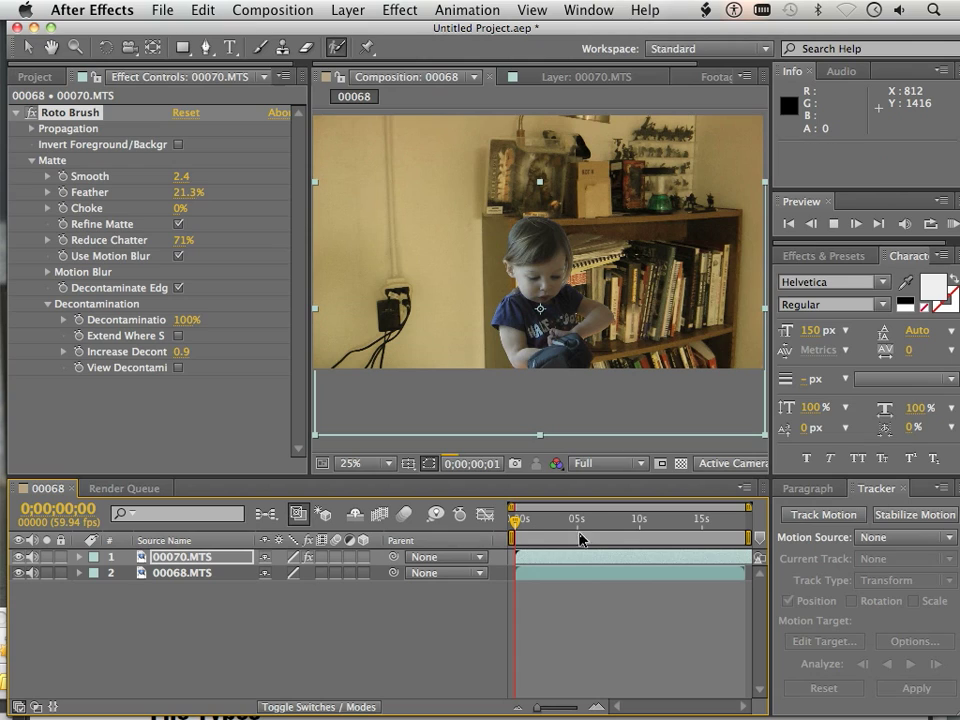